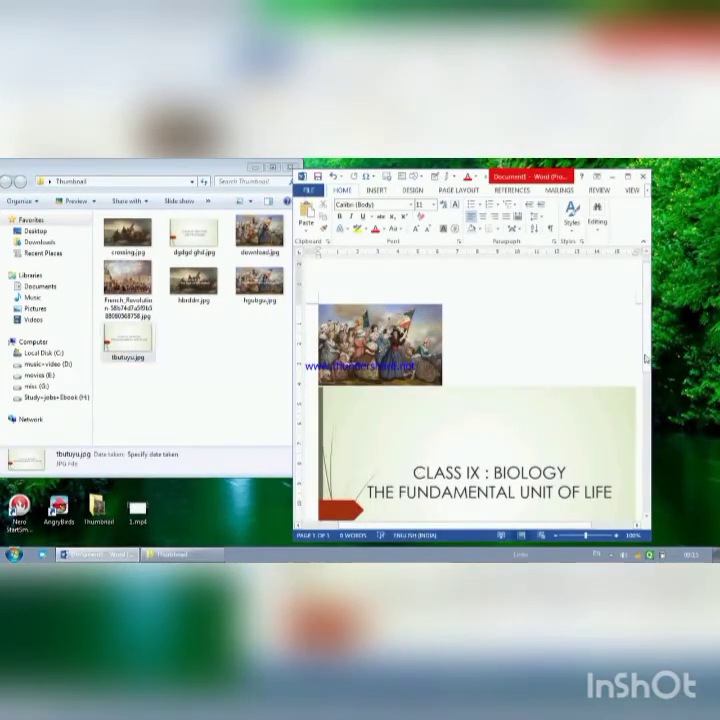
# Step: Delete the biology title picture below the painting from the document
pyautogui.moveTo(646, 360)
pyautogui.mouseDown()
pyautogui.moveTo(648, 423)
pyautogui.moveTo(640, 376)
pyautogui.mouseUp()
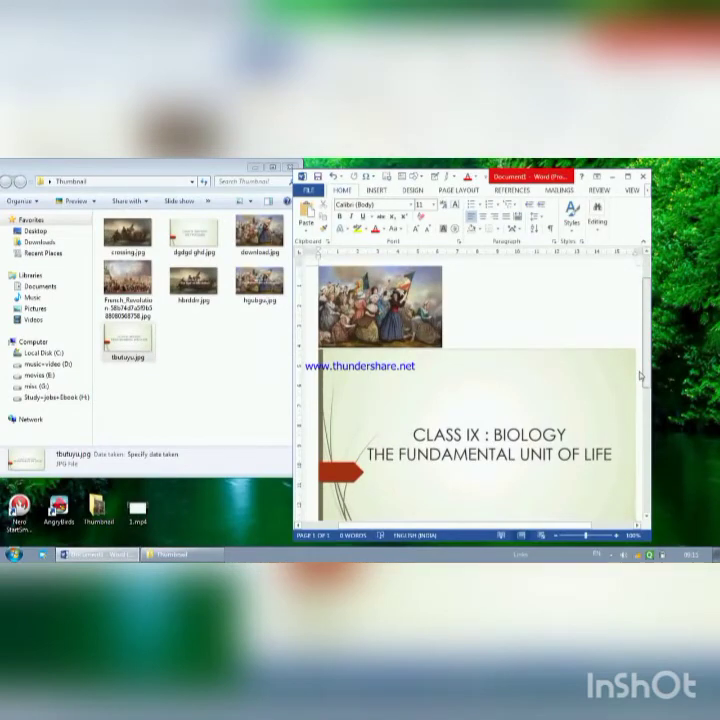
pyautogui.click(552, 390)
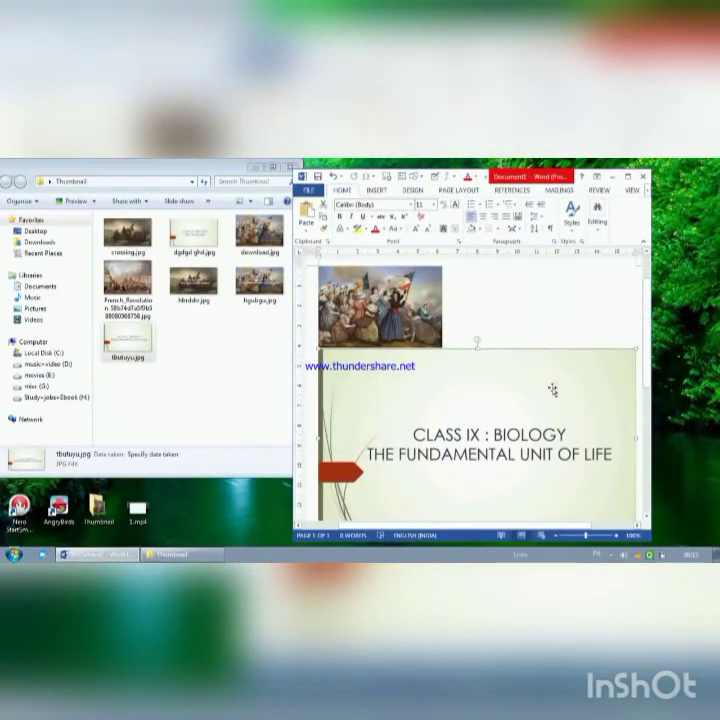
pyautogui.press('Delete')
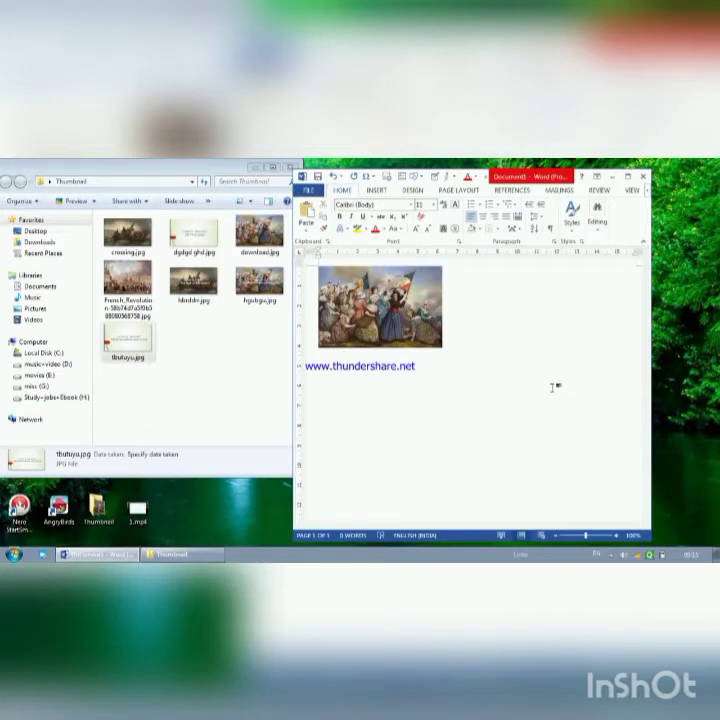
# Step: Copy the painting and paste a duplicate directly beside the original
pyautogui.click(380, 305)
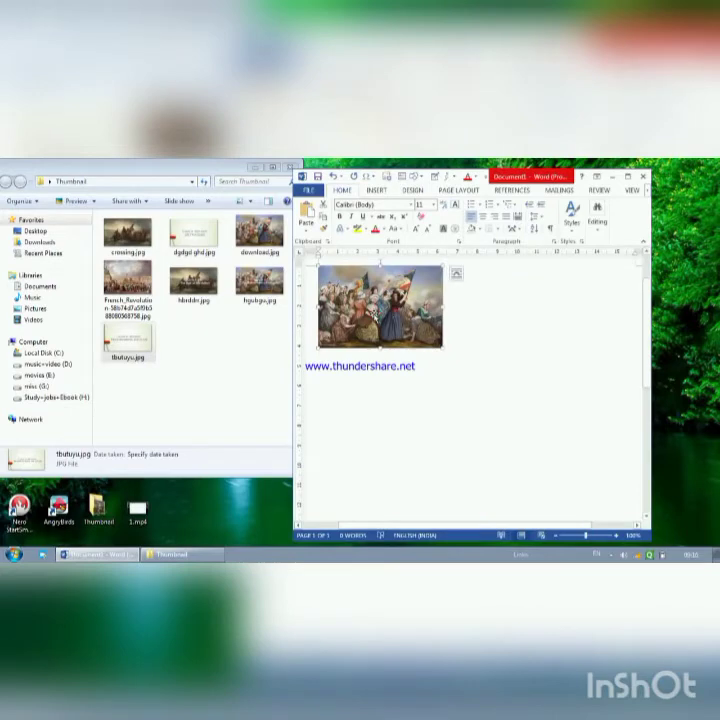
pyautogui.rightClick(375, 315)
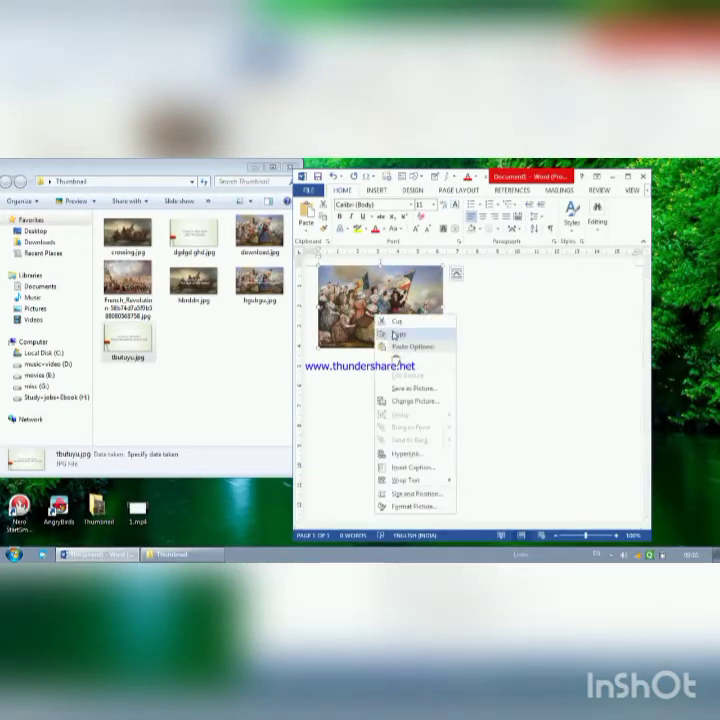
pyautogui.click(398, 333)
pyautogui.click(474, 386)
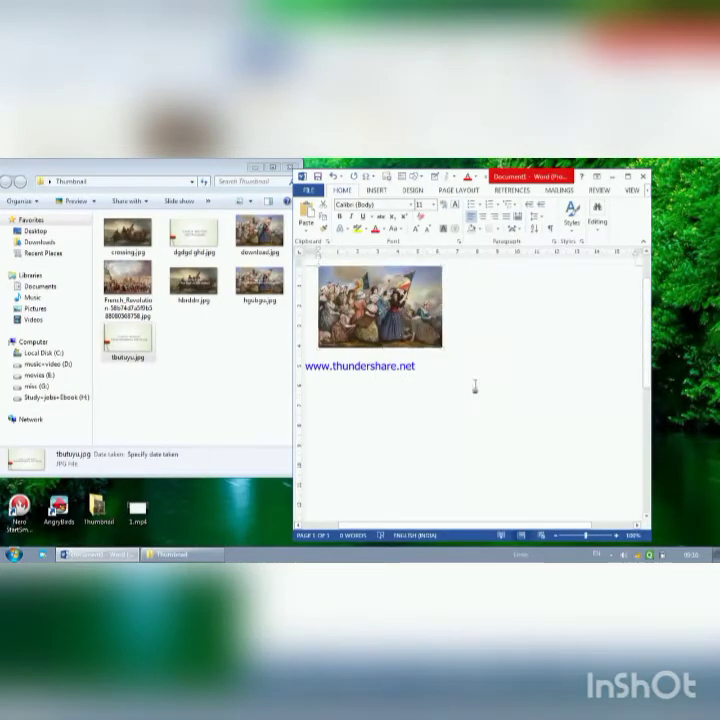
pyautogui.rightClick(480, 350)
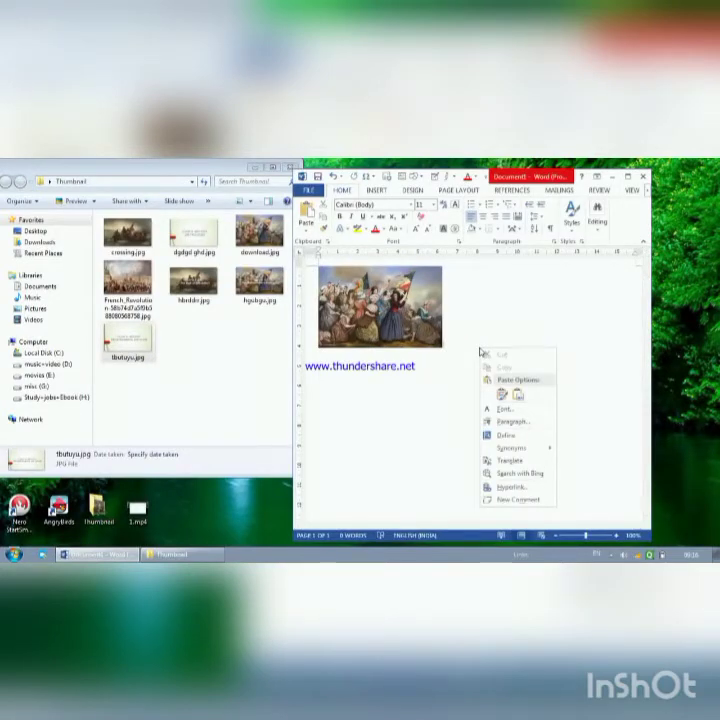
pyautogui.click(463, 362)
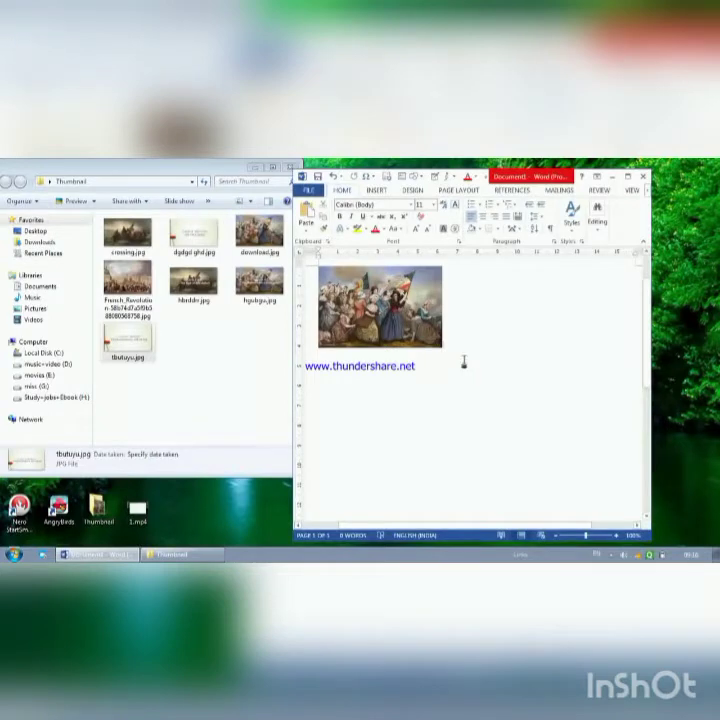
pyautogui.hotkey('ctrl', 'v')
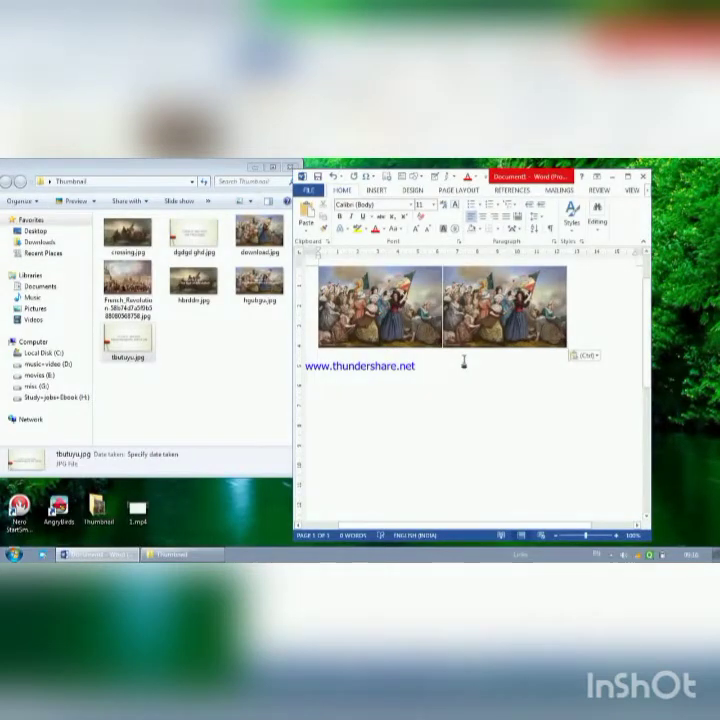
# Step: Add a gap between the two paintings and paste a third copy on a new line below them
pyautogui.moveTo(488, 328); pyautogui.dragTo(493, 421)
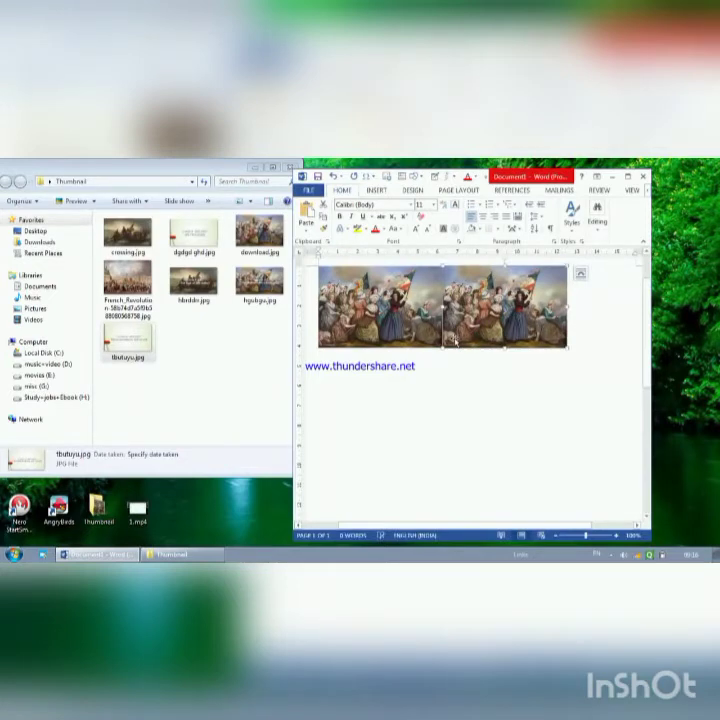
pyautogui.press('Left')
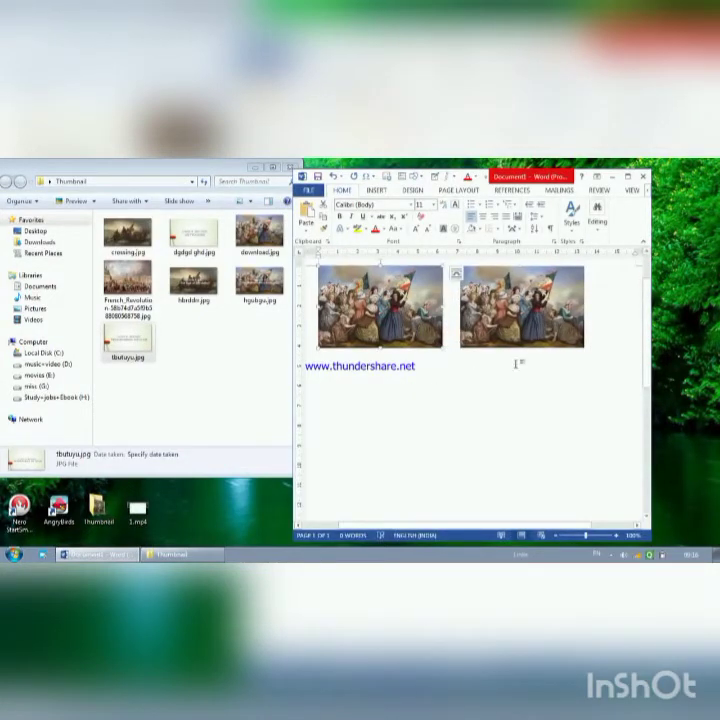
pyautogui.press('Return')
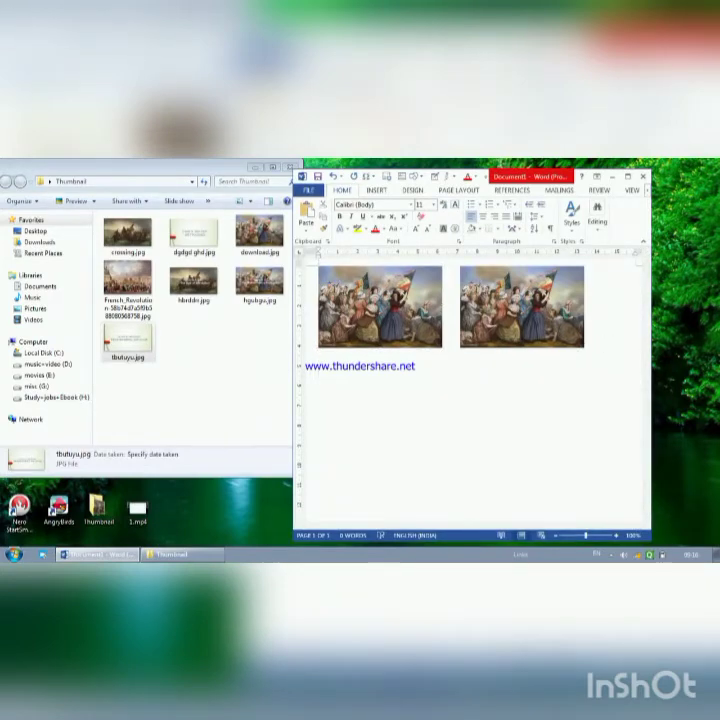
pyautogui.hotkey('ctrl', 'v')
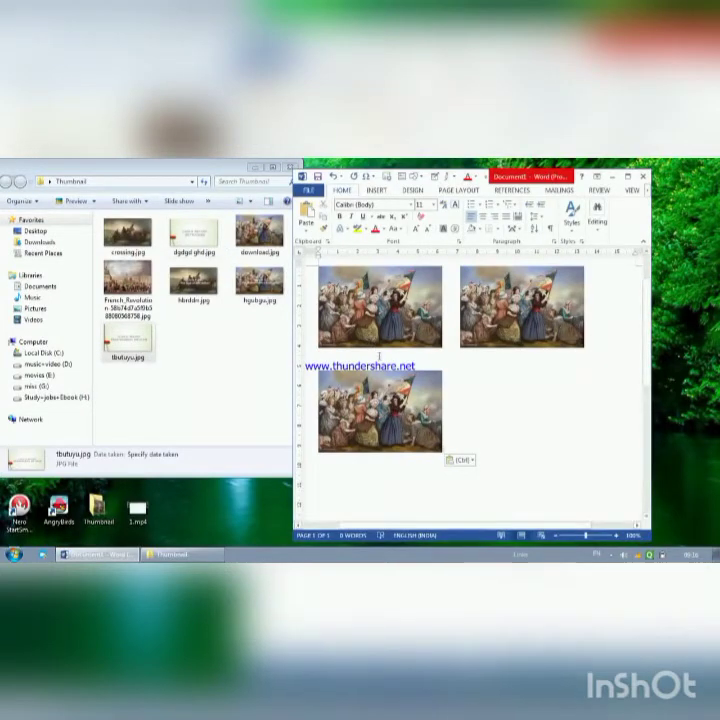
pyautogui.click(395, 383)
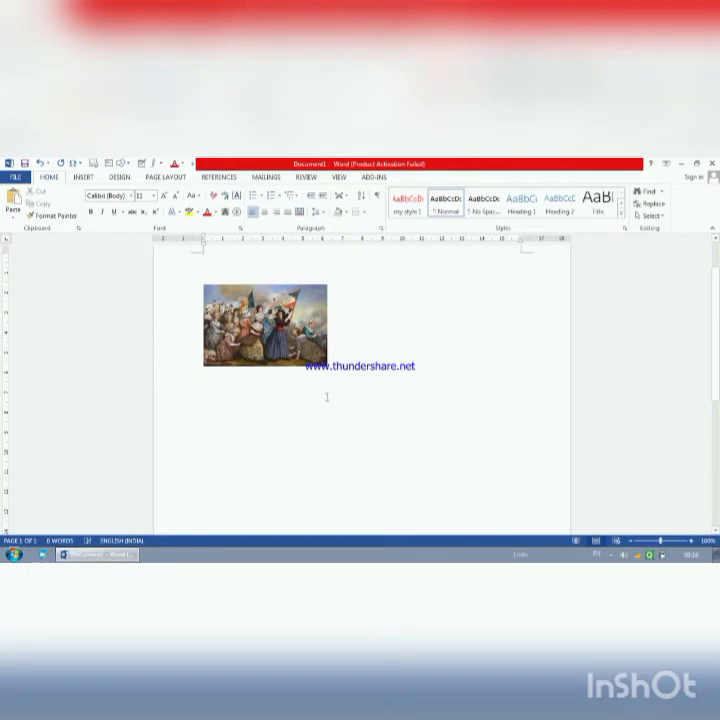
# Step: Try the black beveled oval picture style and the metallic rounded rectangle style on the painting
pyautogui.click(297, 341)
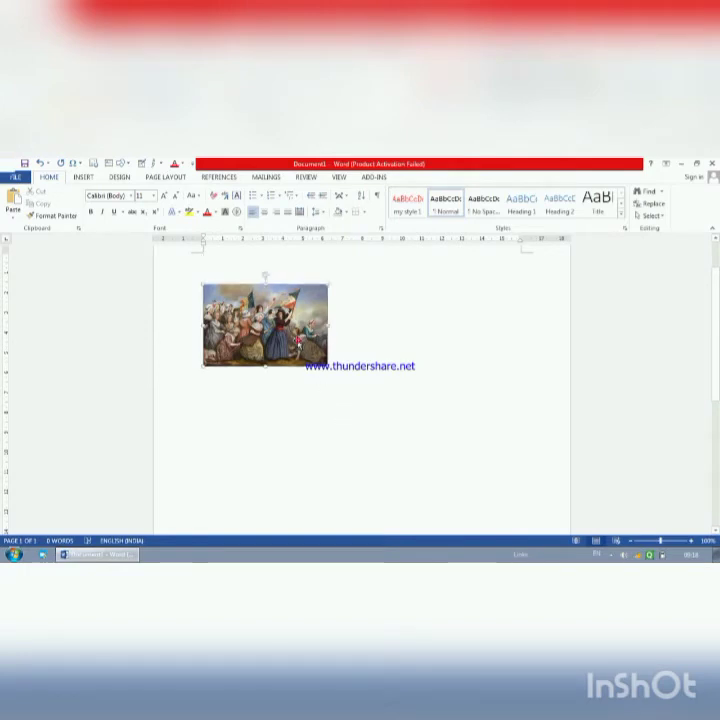
pyautogui.doubleClick(298, 341)
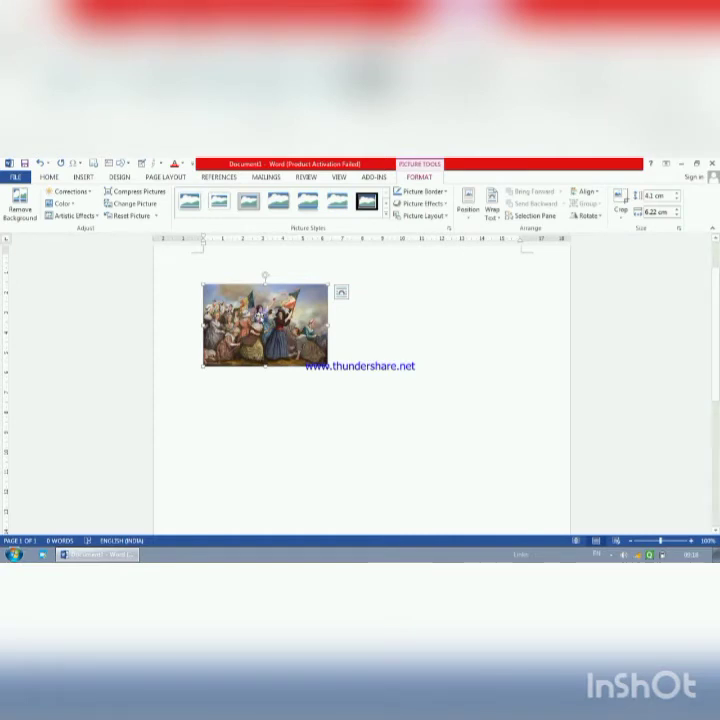
pyautogui.click(386, 215)
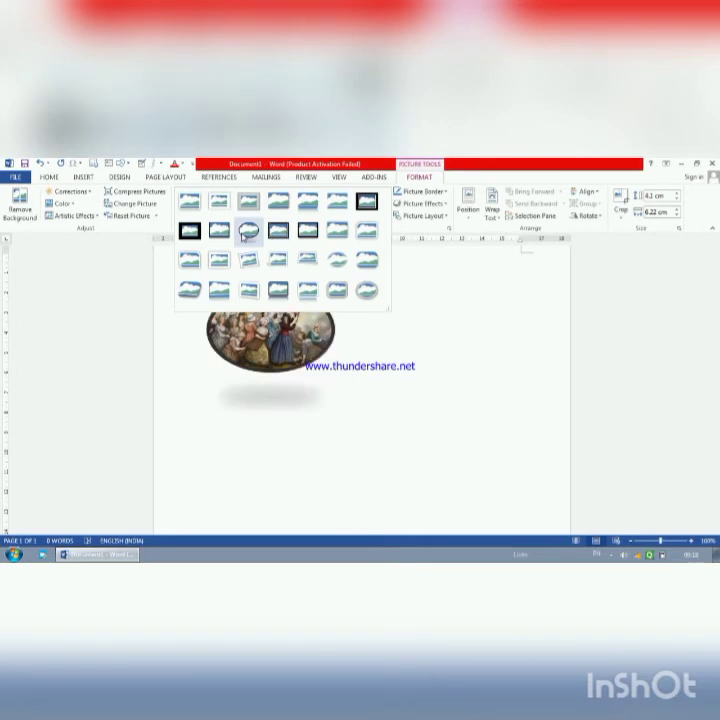
pyautogui.click(248, 234)
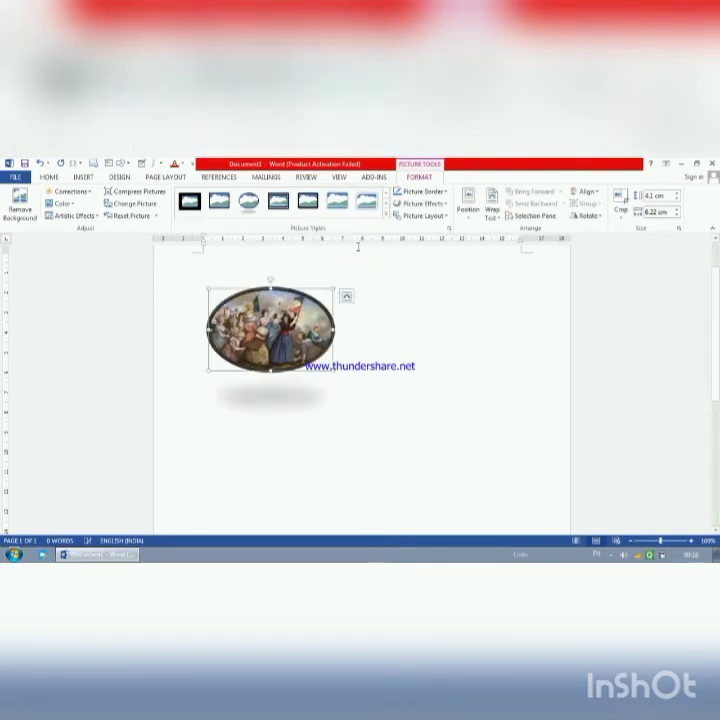
pyautogui.click(386, 215)
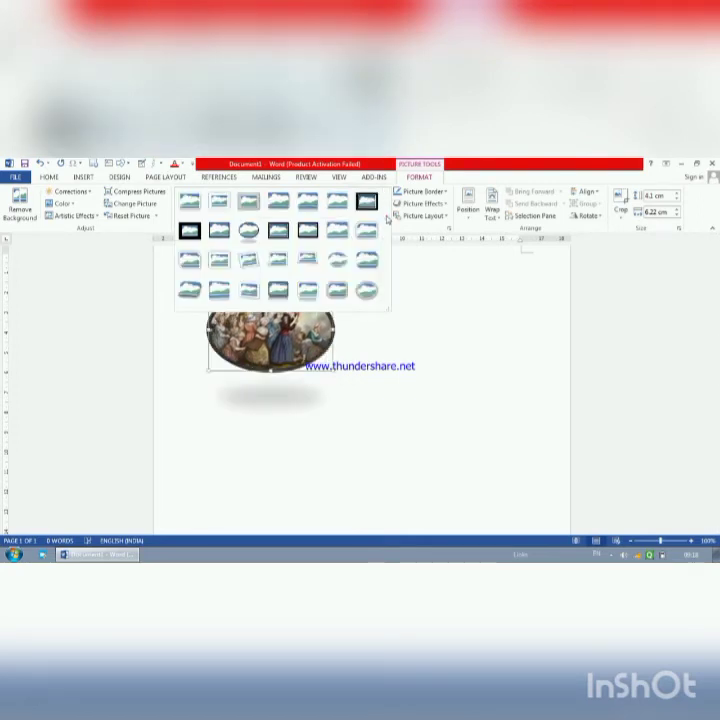
pyautogui.click(339, 291)
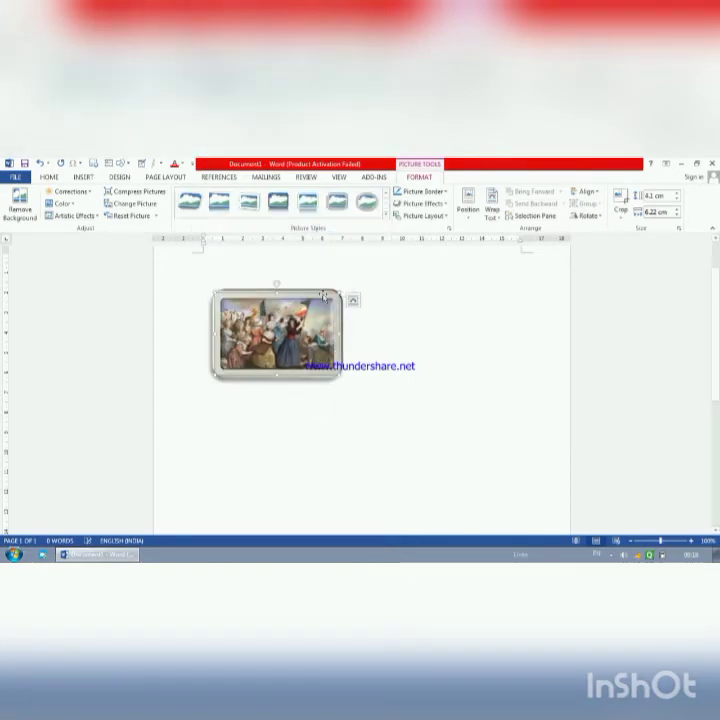
# Step: Apply the black beveled picture style with a reflection to the painting
pyautogui.click(387, 215)
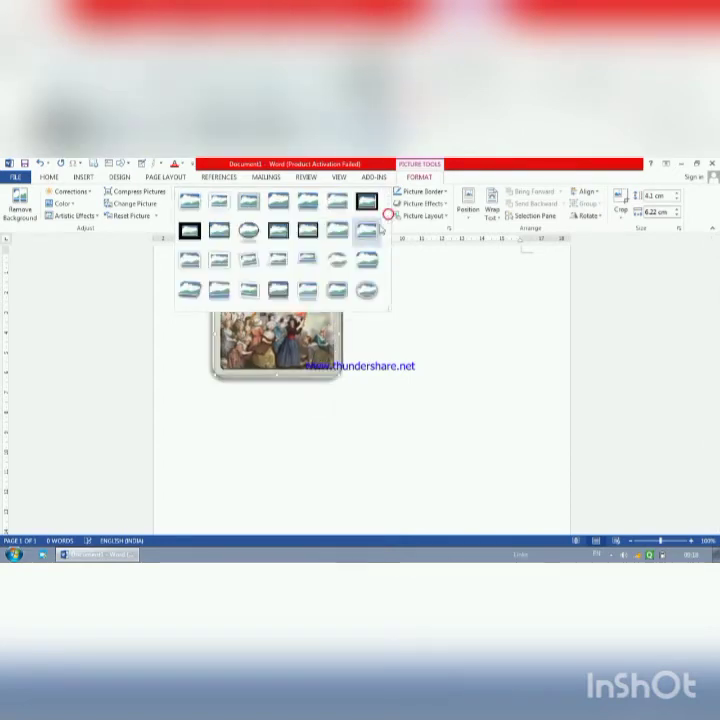
pyautogui.click(277, 292)
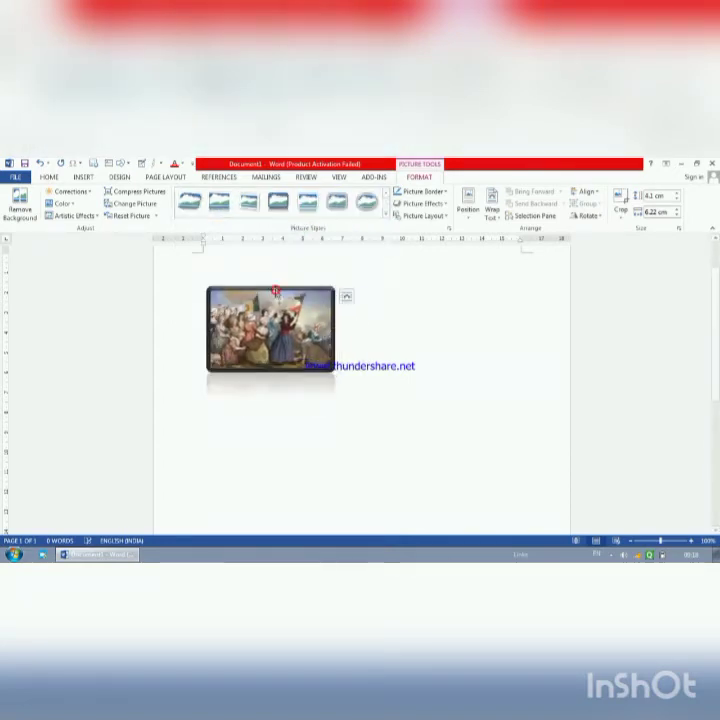
pyautogui.click(367, 383)
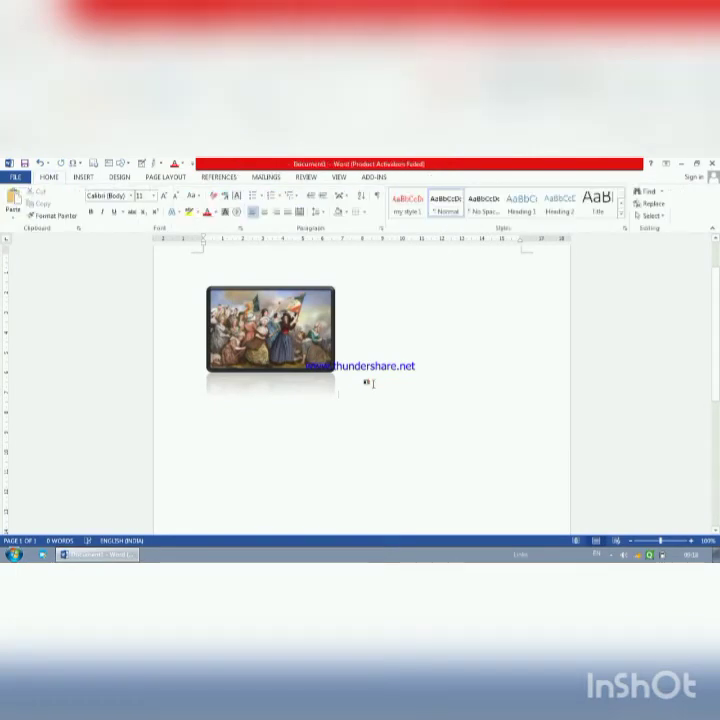
# Step: Stretch the painting to about 15.74 cm wide and 9.31 cm high
pyautogui.click(330, 352)
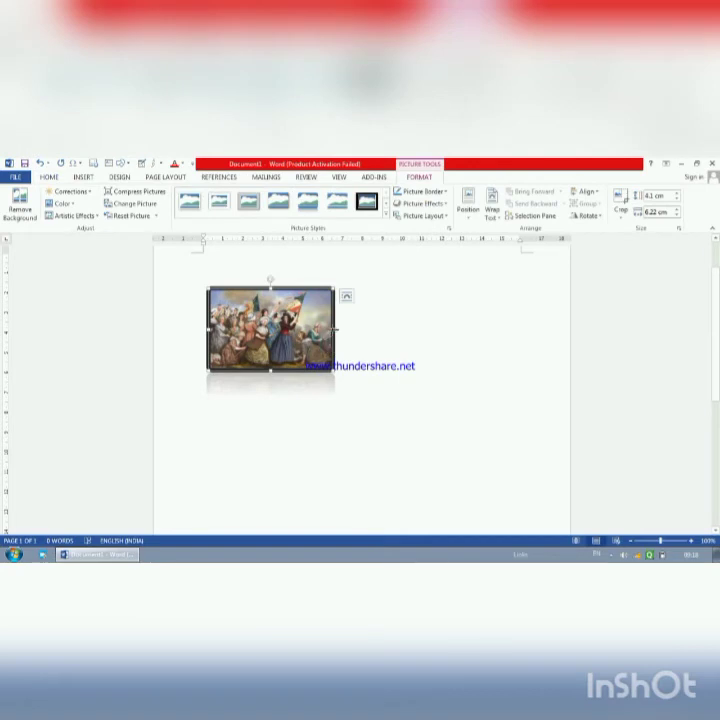
pyautogui.moveTo(334, 329); pyautogui.dragTo(523, 330)
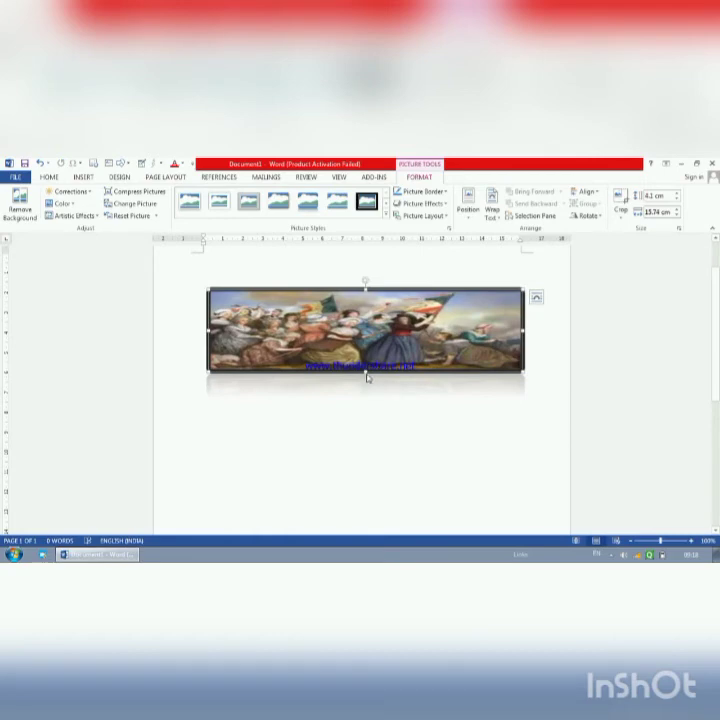
pyautogui.moveTo(366, 372); pyautogui.dragTo(366, 478)
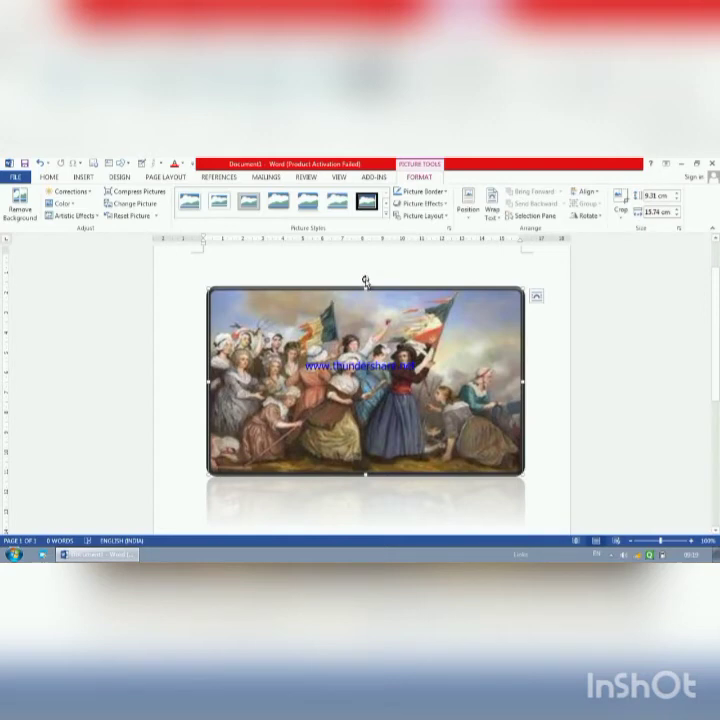
# Step: Rotate the painting freehand in both directions, leaving it tilted slightly clockwise
pyautogui.moveTo(366, 281); pyautogui.dragTo(346, 360)
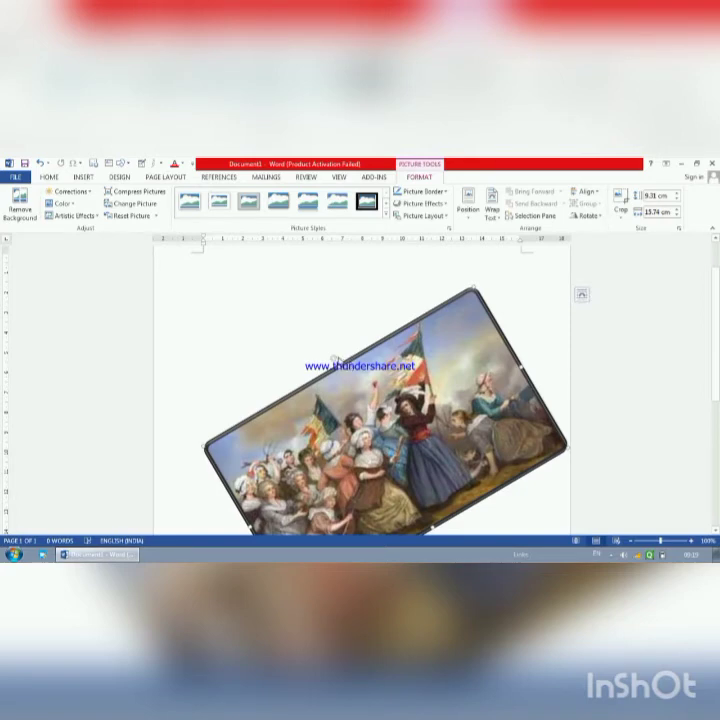
pyautogui.moveTo(338, 350); pyautogui.dragTo(491, 373)
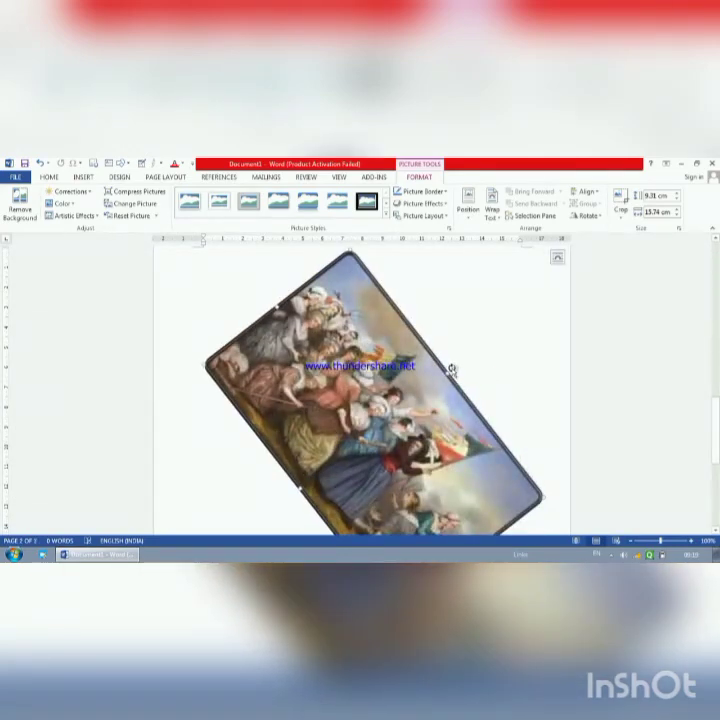
pyautogui.moveTo(416, 367); pyautogui.dragTo(388, 385)
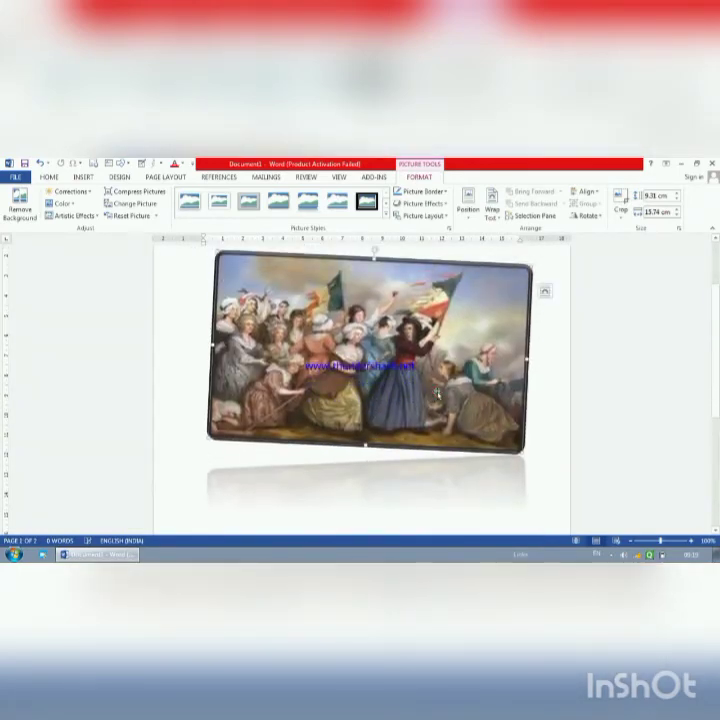
# Step: Crop both sides of the painting to a width of about 4.15 cm around the woman with the flag, and reselect it
pyautogui.rightClick(310, 315)
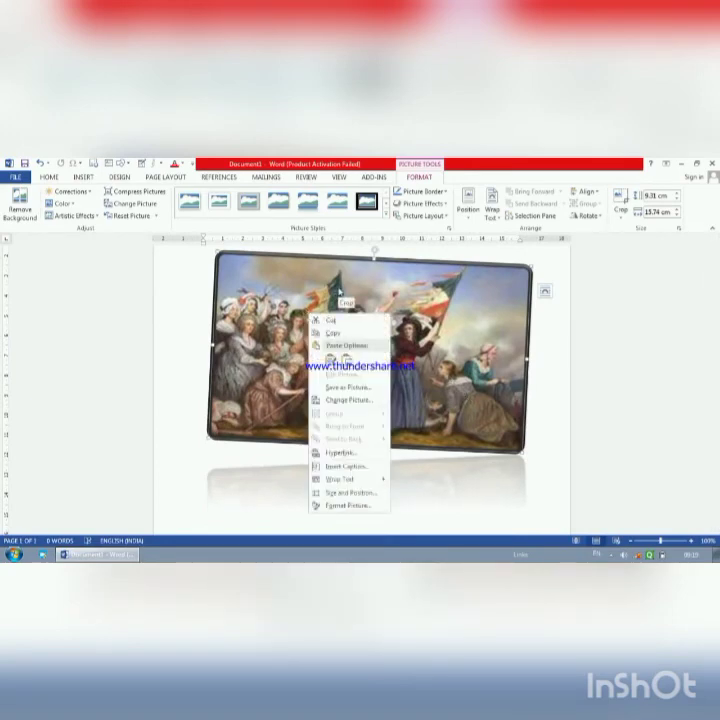
pyautogui.click(343, 290)
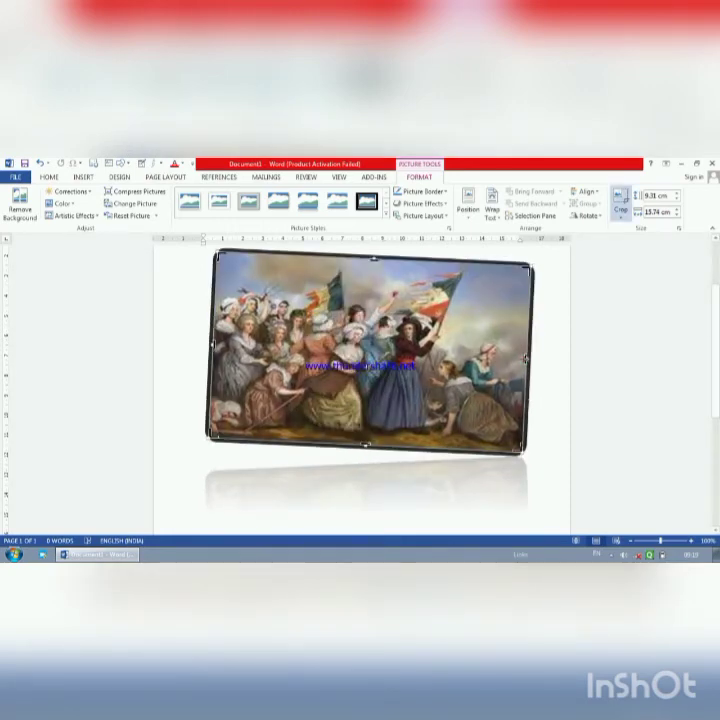
pyautogui.moveTo(526, 358); pyautogui.dragTo(447, 358)
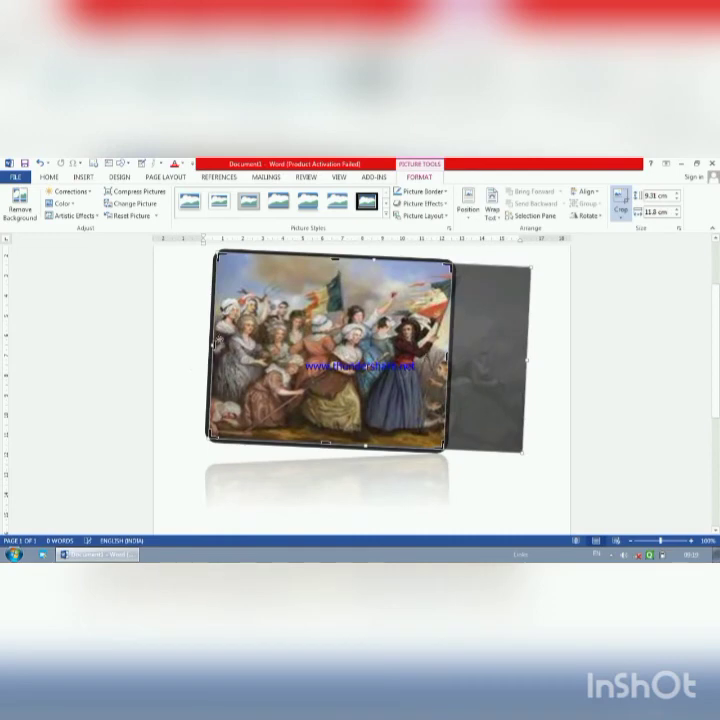
pyautogui.moveTo(213, 343); pyautogui.dragTo(366, 343)
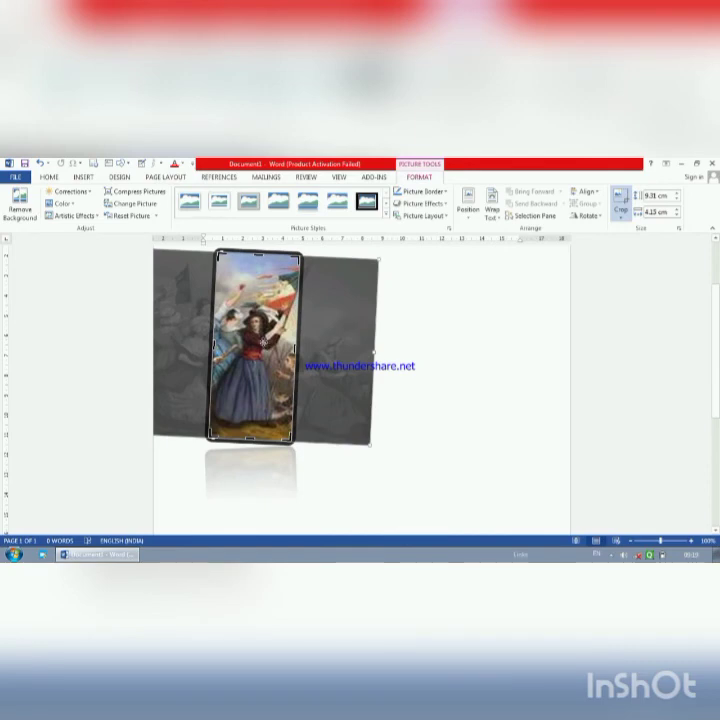
pyautogui.press('Escape')
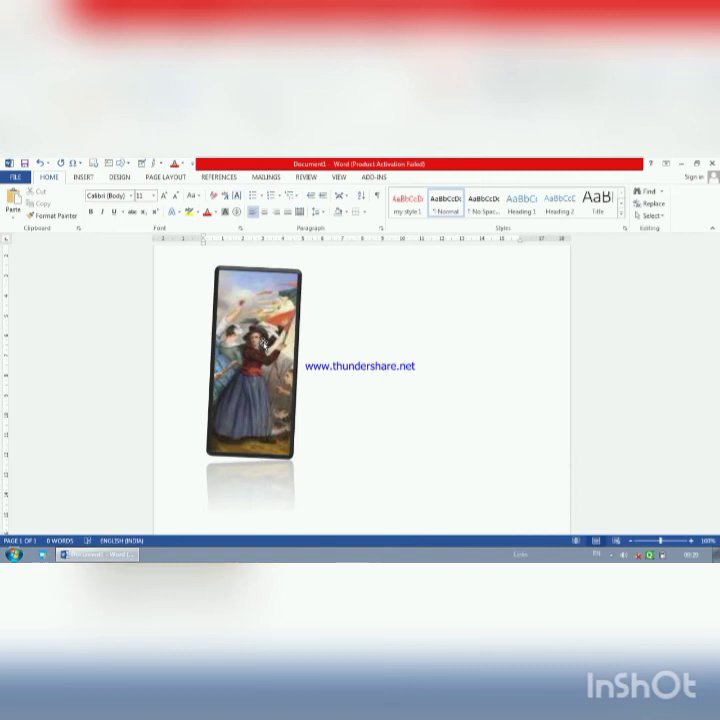
pyautogui.click(263, 345)
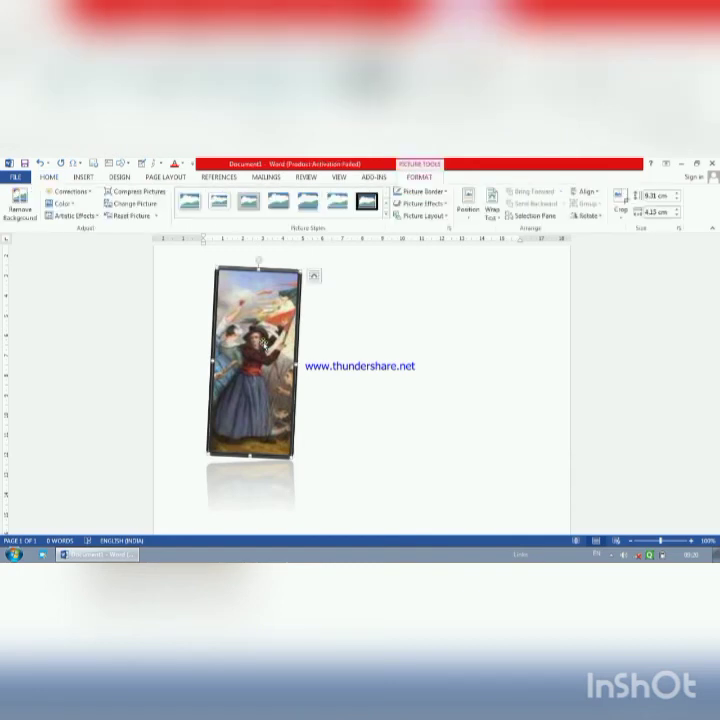